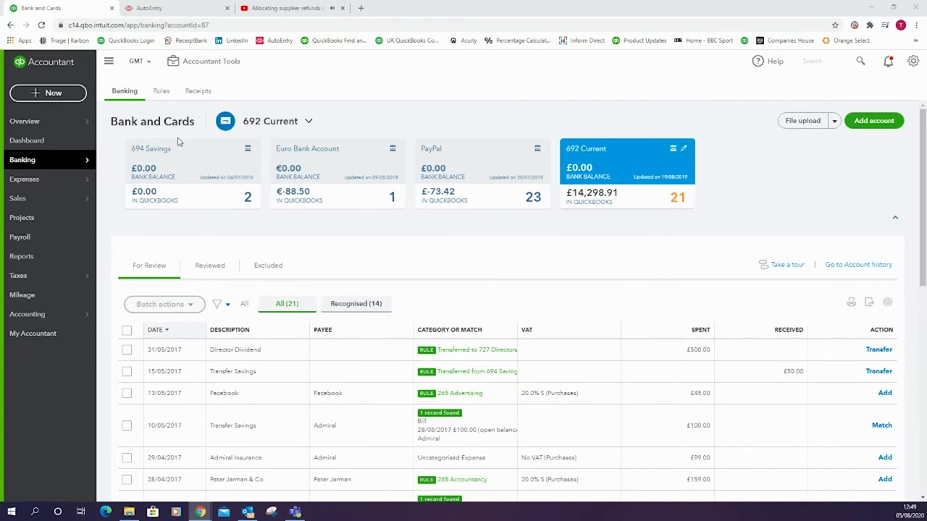
# Step: Create a new bill for the supplier Cloud Accounts Ltd
pyautogui.click(67, 94)
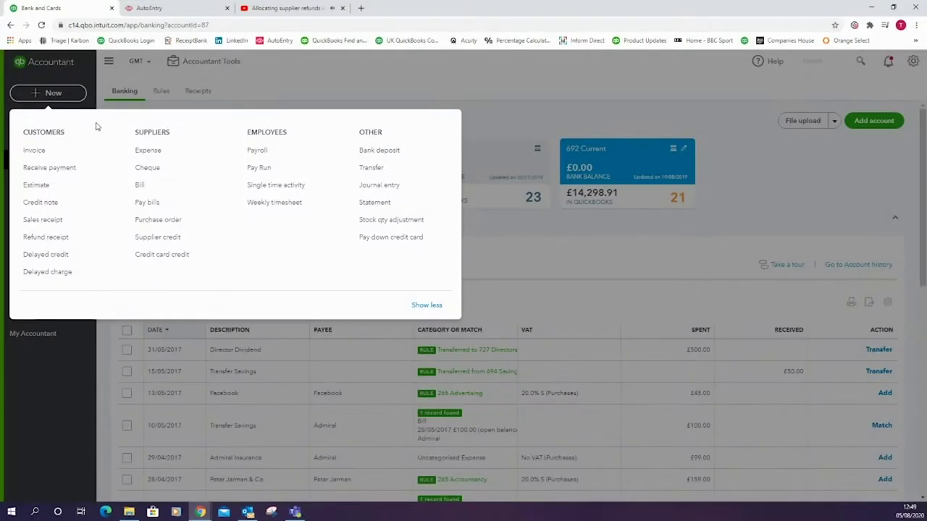
pyautogui.click(140, 186)
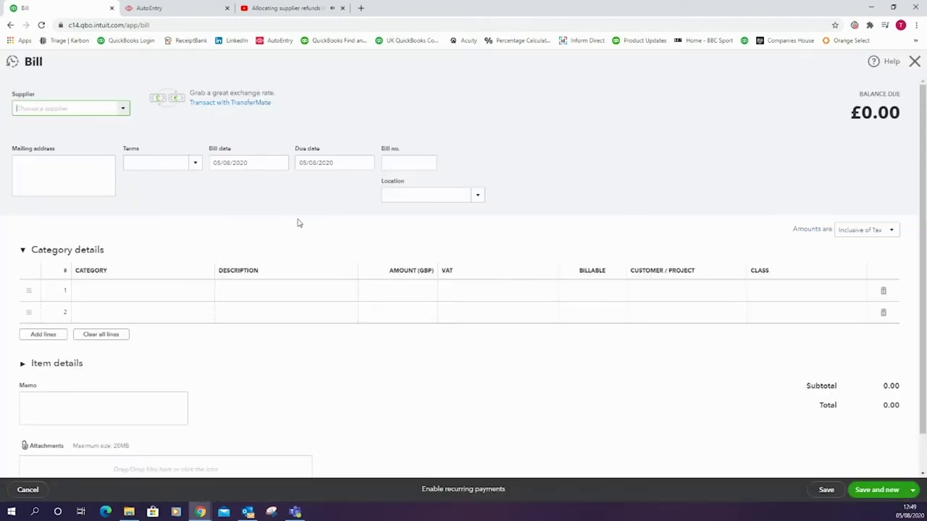
pyautogui.click(122, 110)
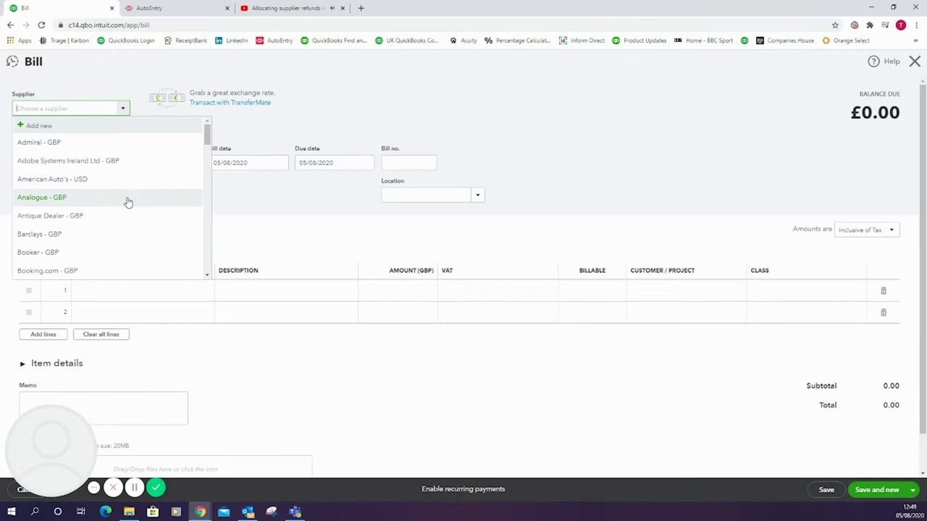
pyautogui.scroll(-2, 122, 217)
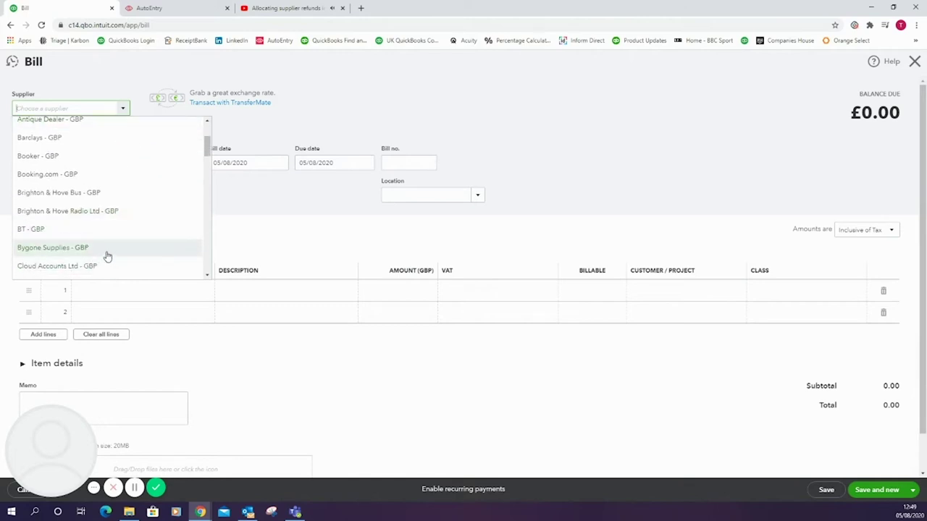
pyautogui.click(133, 266)
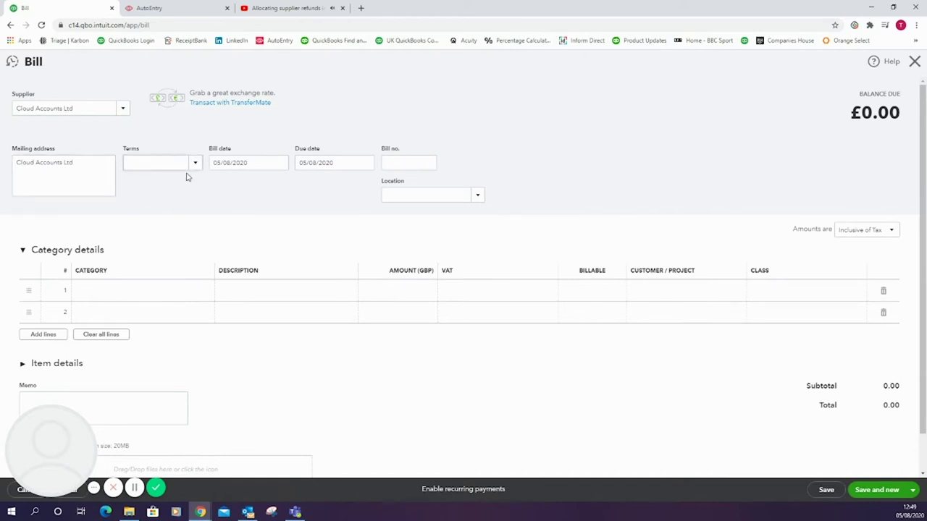
# Step: Set the bill's due date to 01/09/2020 and its location to Brighton & Hove
pyautogui.click(239, 163)
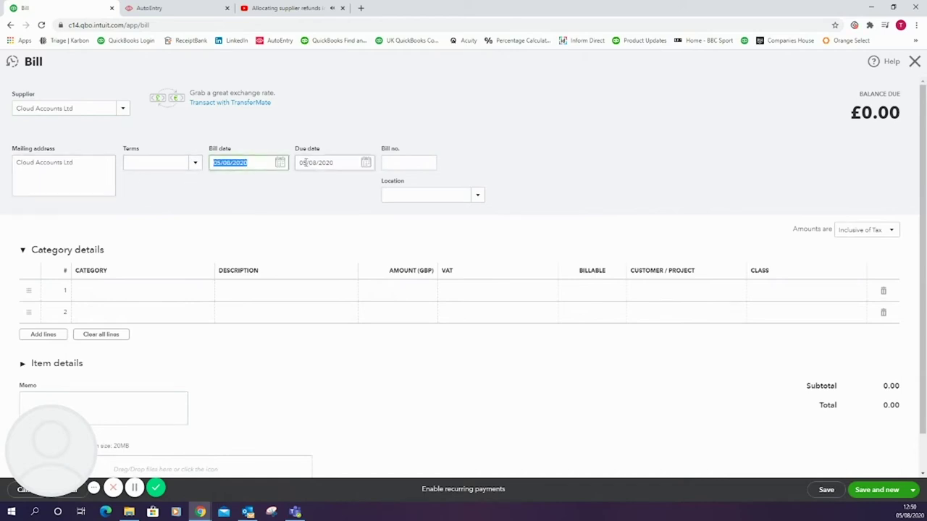
pyautogui.click(333, 163)
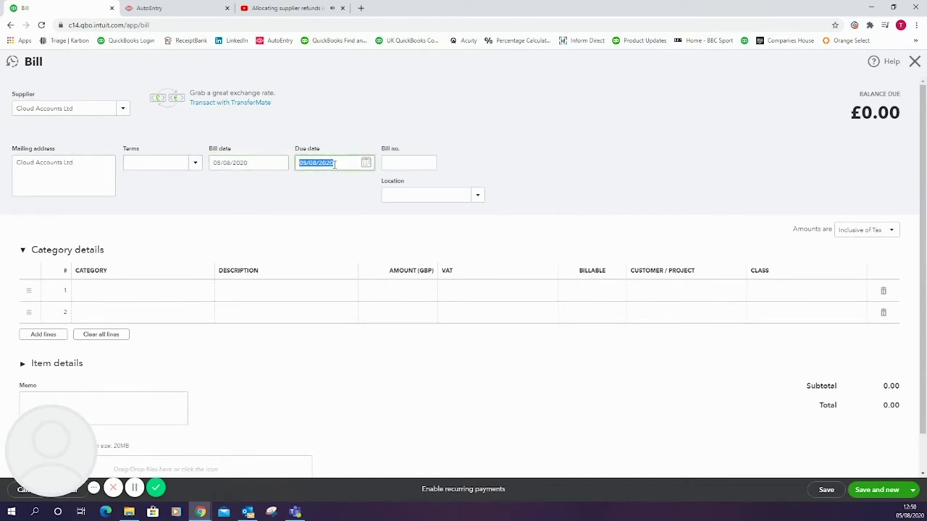
pyautogui.write('010920')
pyautogui.press('Tab')
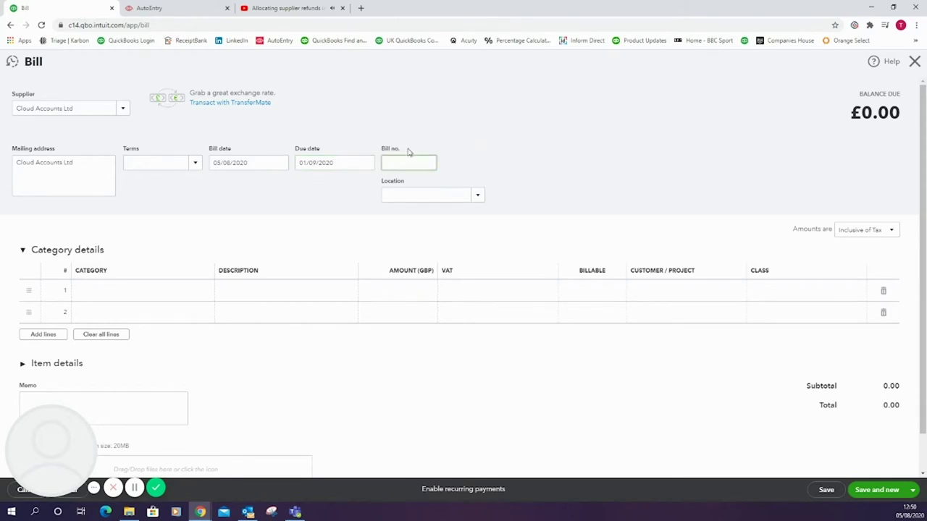
pyautogui.click(479, 197)
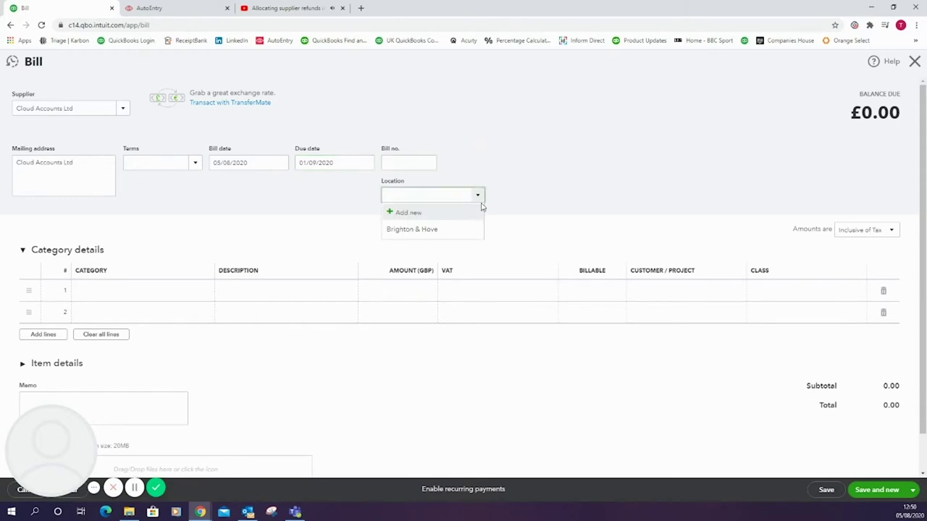
pyautogui.click(459, 232)
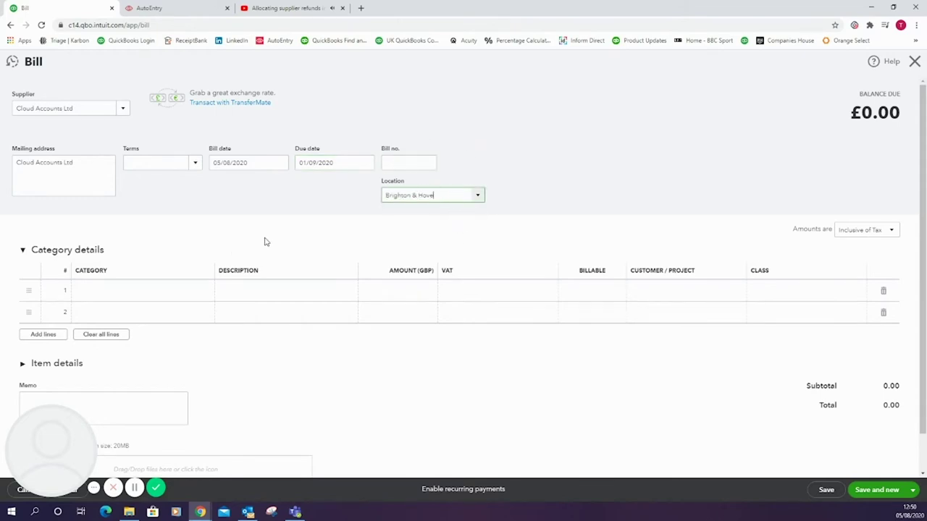
# Step: Fill the bill's first category line with 285 Accountancy and an amount of 1,000.00 GBP
pyautogui.click(158, 292)
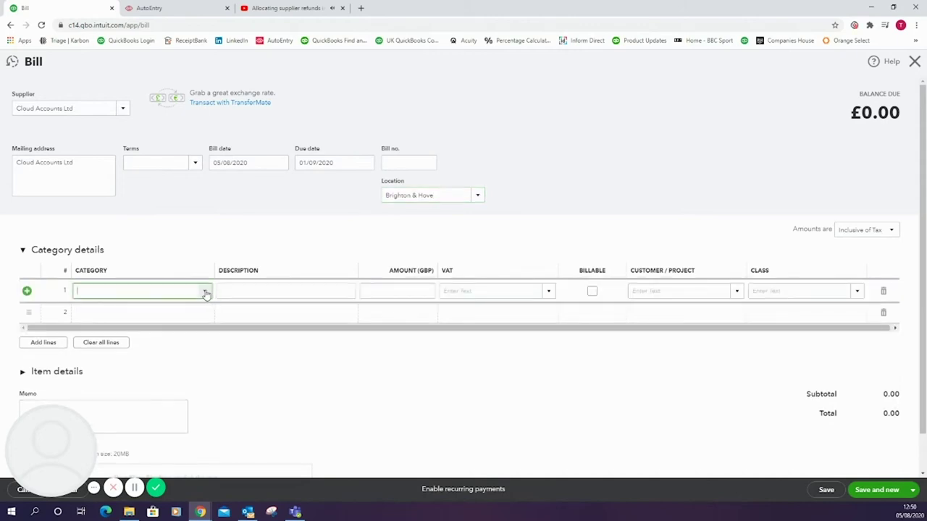
pyautogui.write('acc')
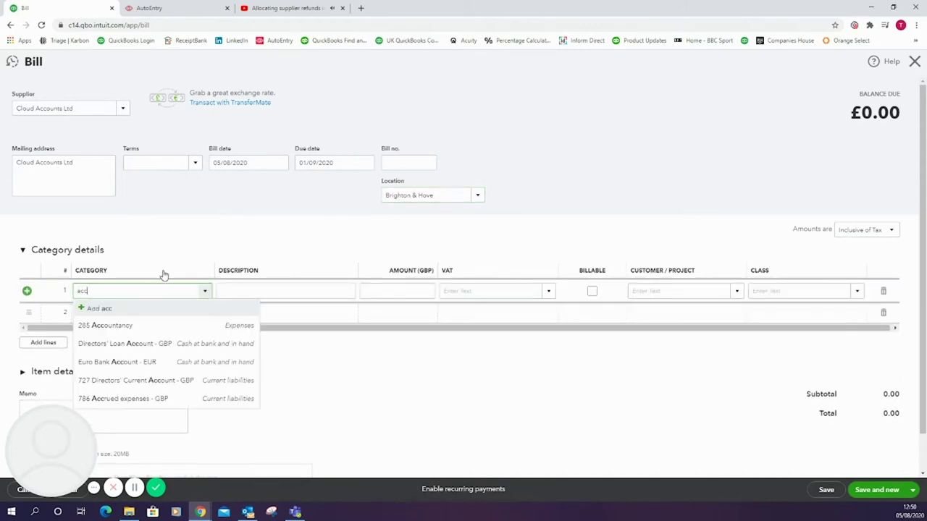
pyautogui.click(166, 327)
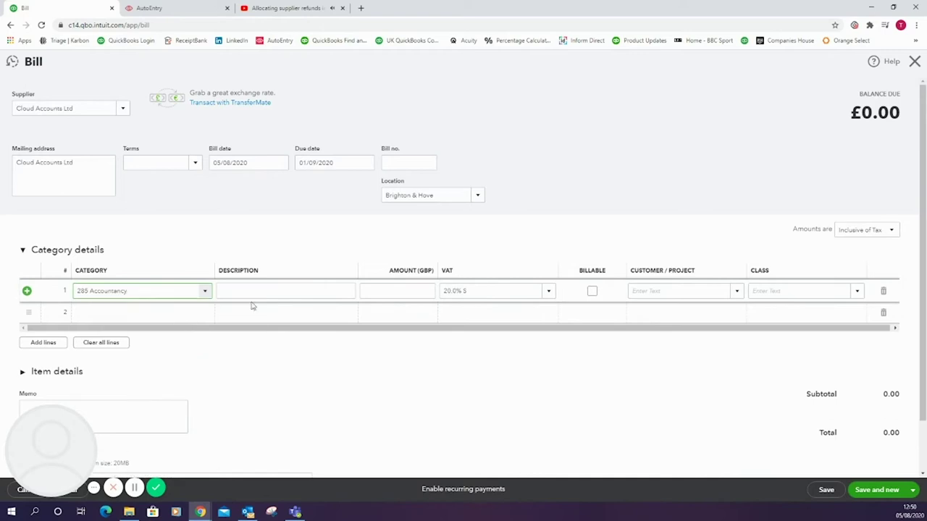
pyautogui.click(423, 291)
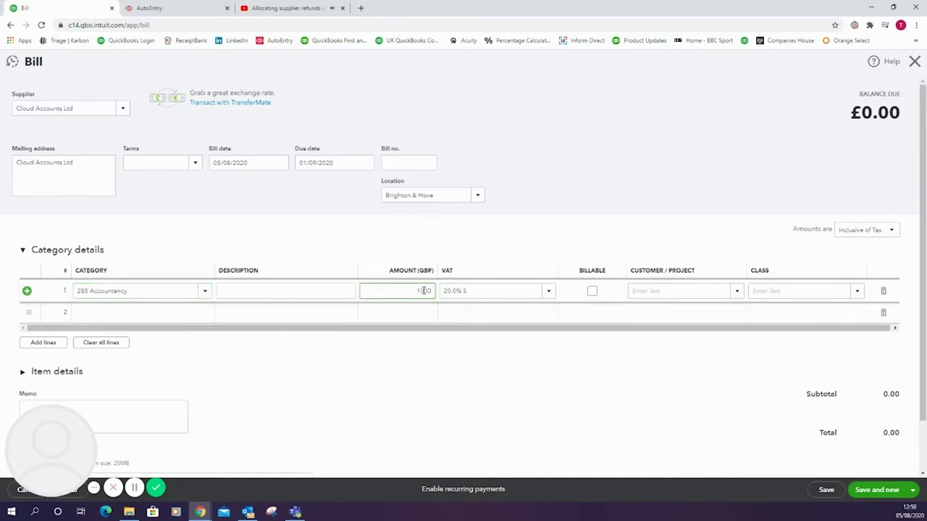
pyautogui.click(472, 246)
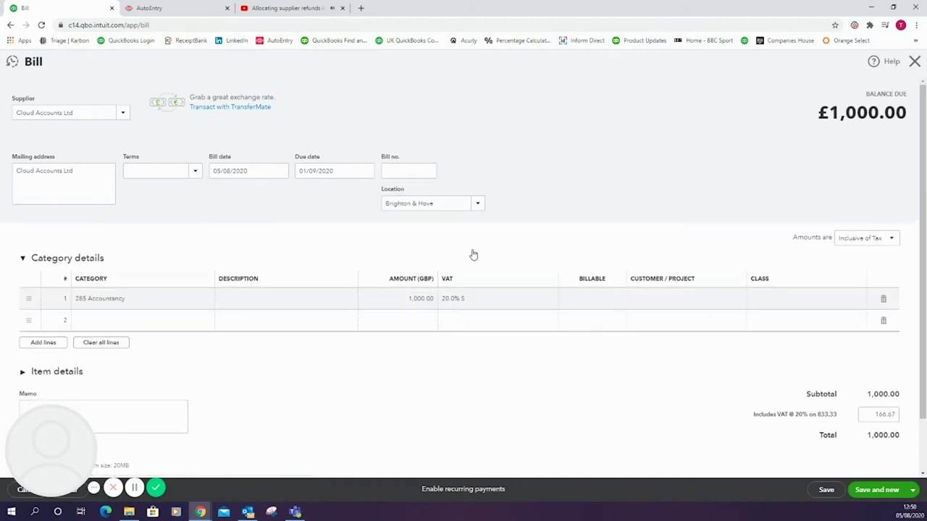
pyautogui.click(472, 255)
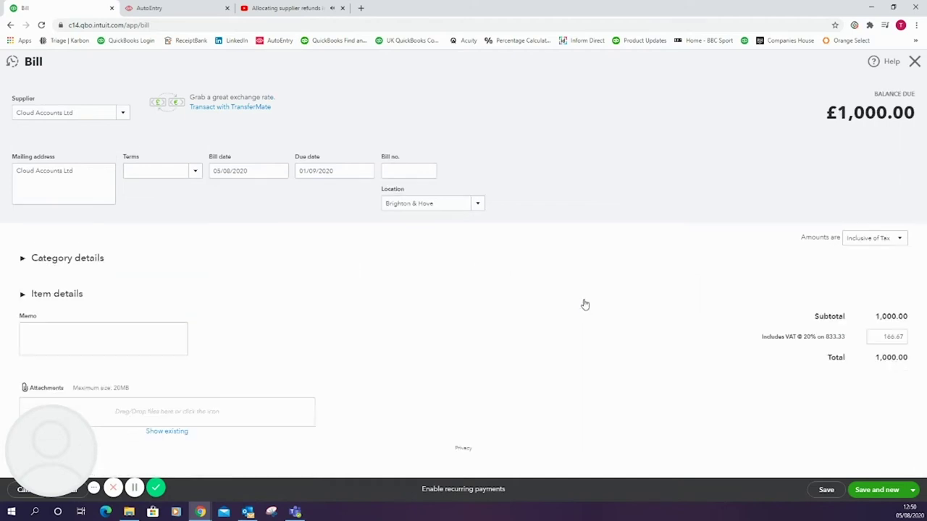
pyautogui.click(177, 263)
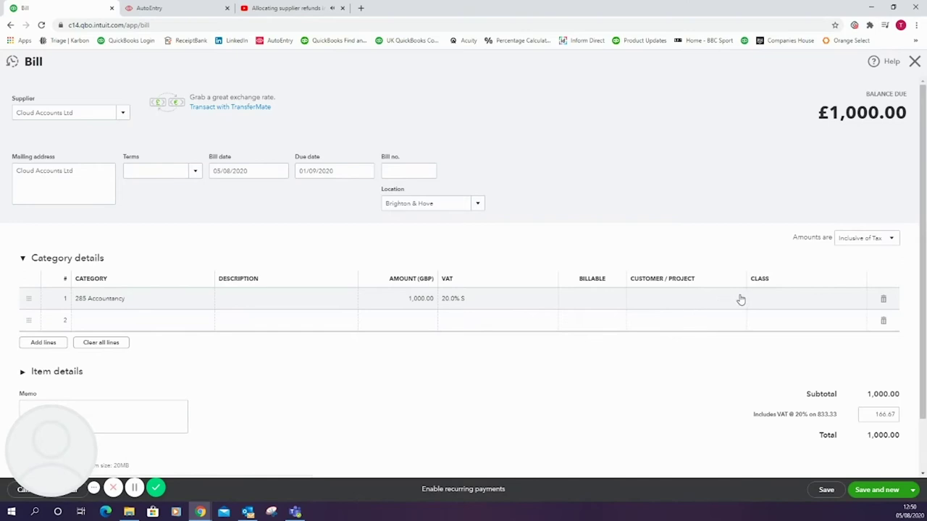
# Step: Assign the bill's accountancy line to the Unrestricted class and Analogue Limited's XYZ project
pyautogui.click(853, 303)
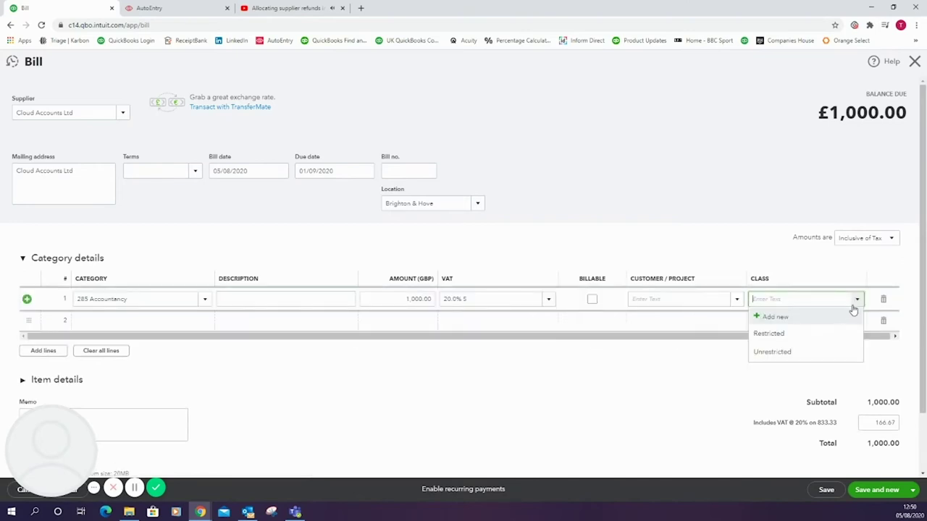
pyautogui.click(813, 352)
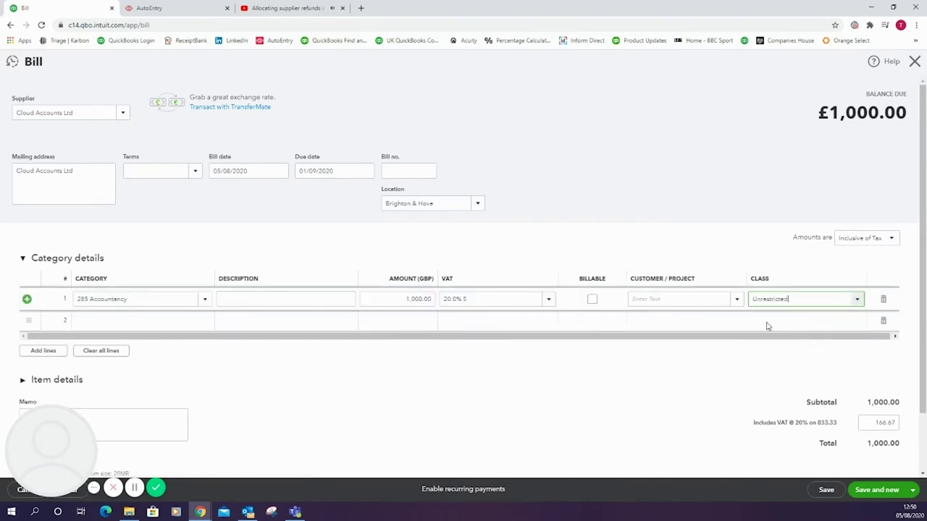
pyautogui.click(734, 300)
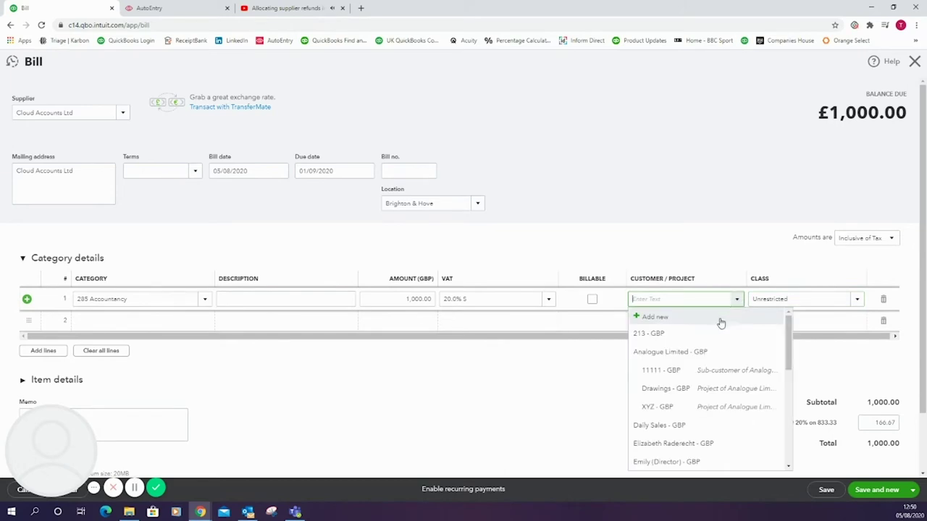
pyautogui.click(699, 415)
pyautogui.click(558, 391)
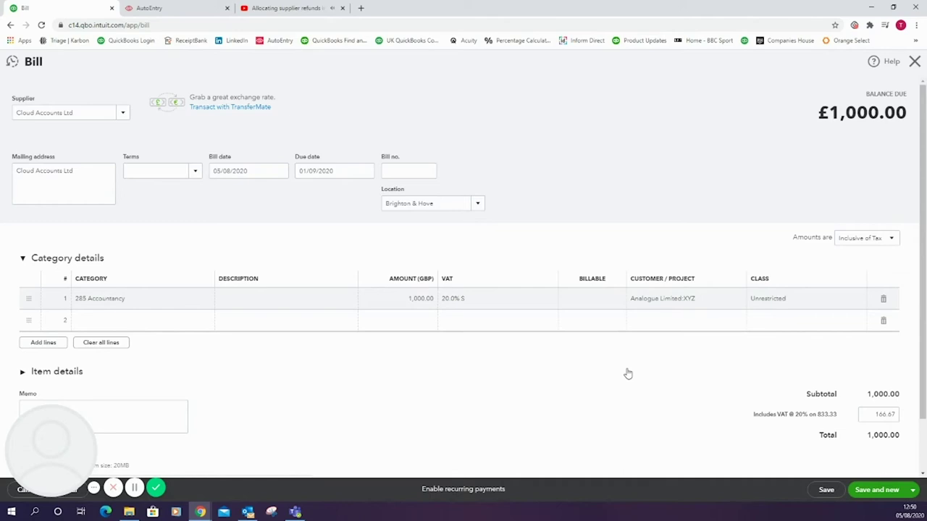
# Step: Check the completed bill, and save and close it
pyautogui.scroll(-1, 628, 373)
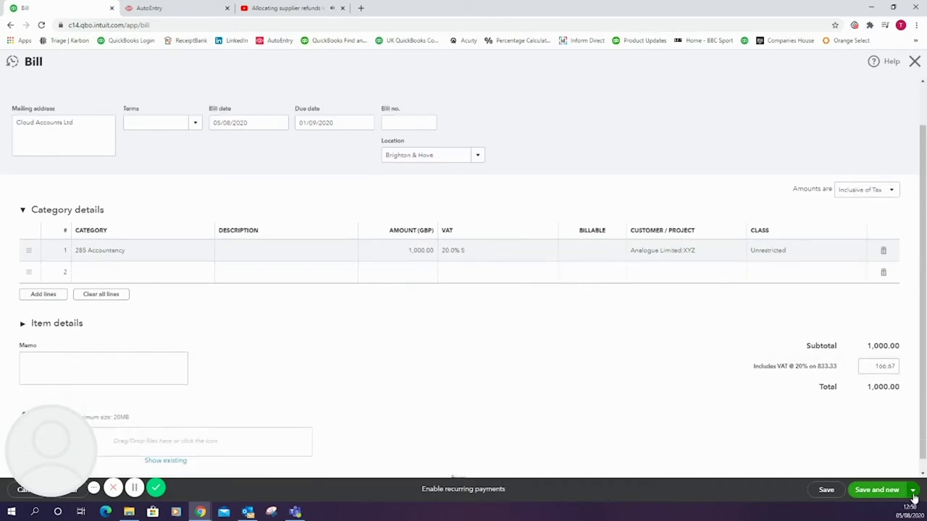
pyautogui.scroll(1, 850, 430)
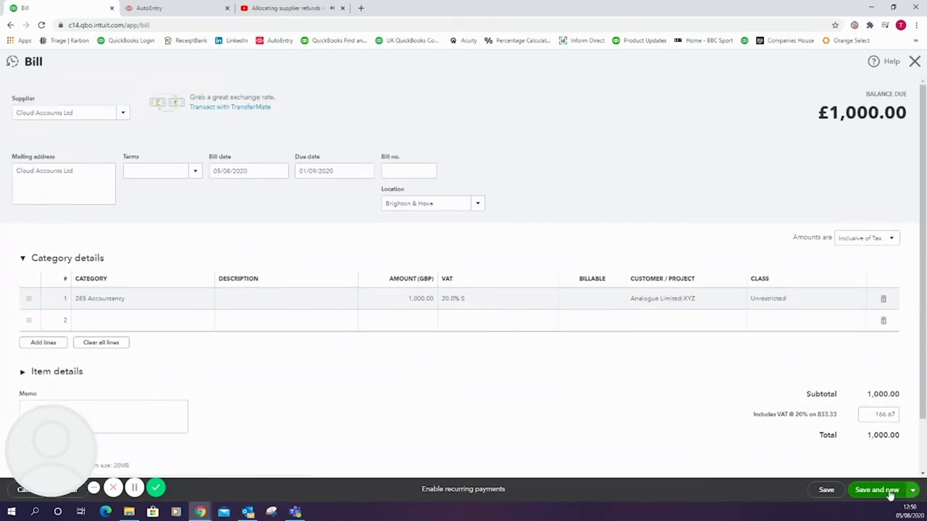
pyautogui.click(912, 490)
pyautogui.click(898, 477)
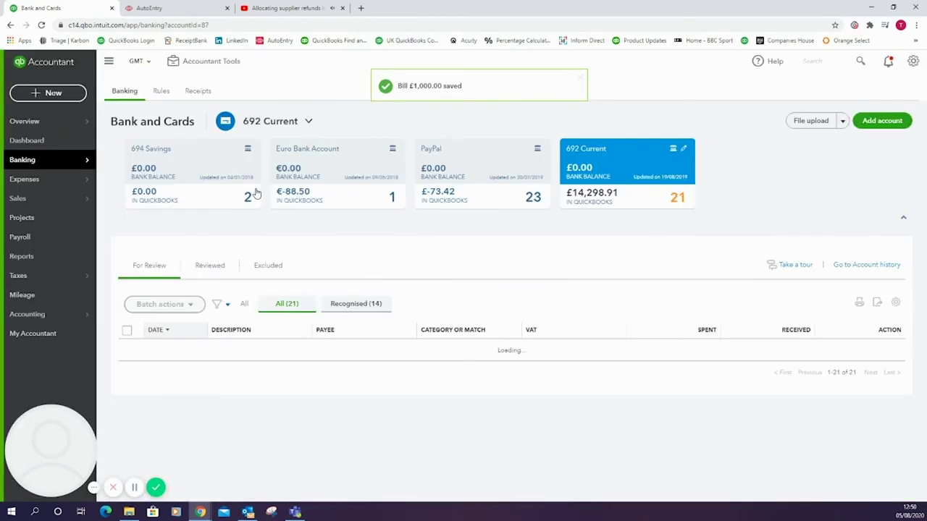
# Step: Create a new supplier credit for Cloud Accounts Ltd
pyautogui.click(64, 97)
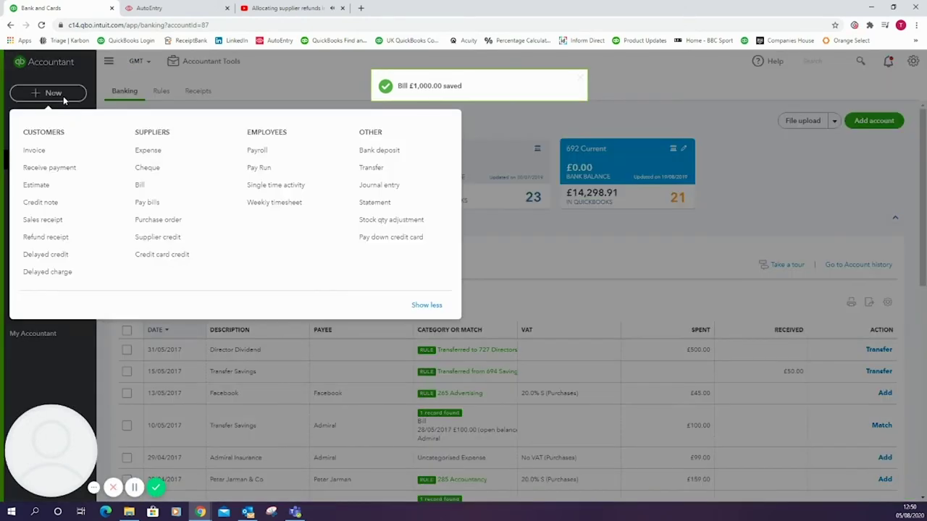
pyautogui.click(163, 241)
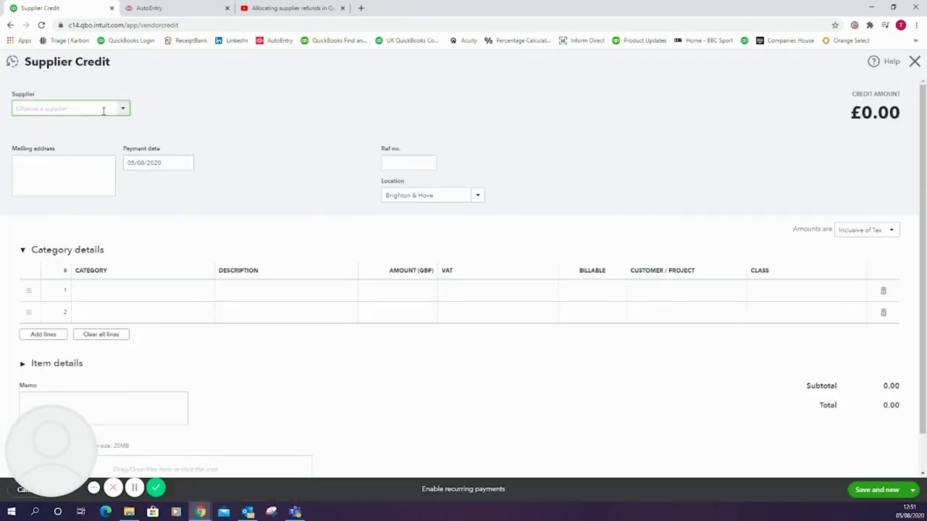
pyautogui.write('ccounts Ltd')
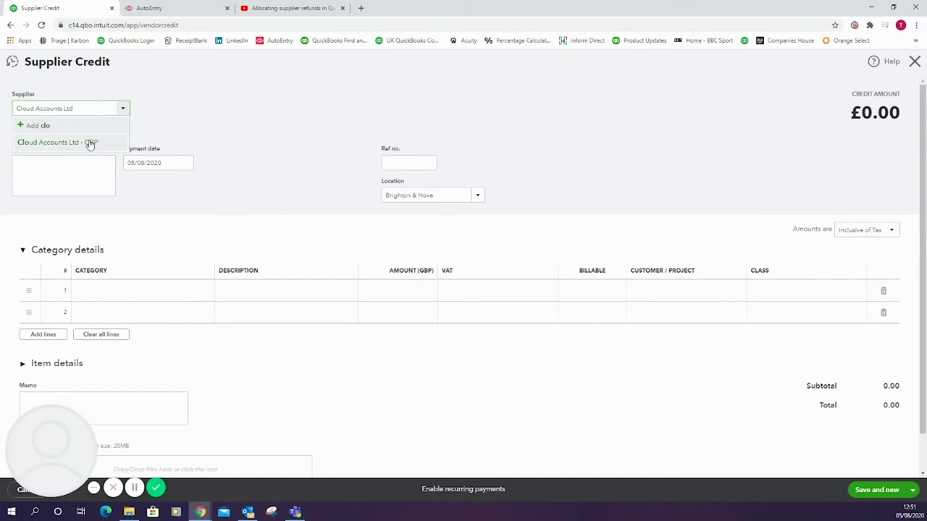
pyautogui.click(88, 144)
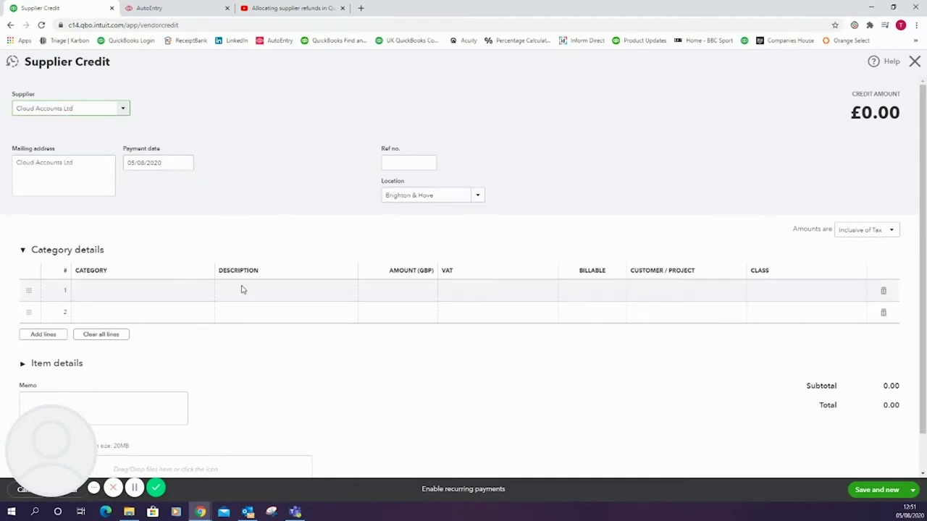
# Step: Fill the supplier credit's first category line with 285 Accountancy and an amount of 200.00 GBP
pyautogui.click(174, 292)
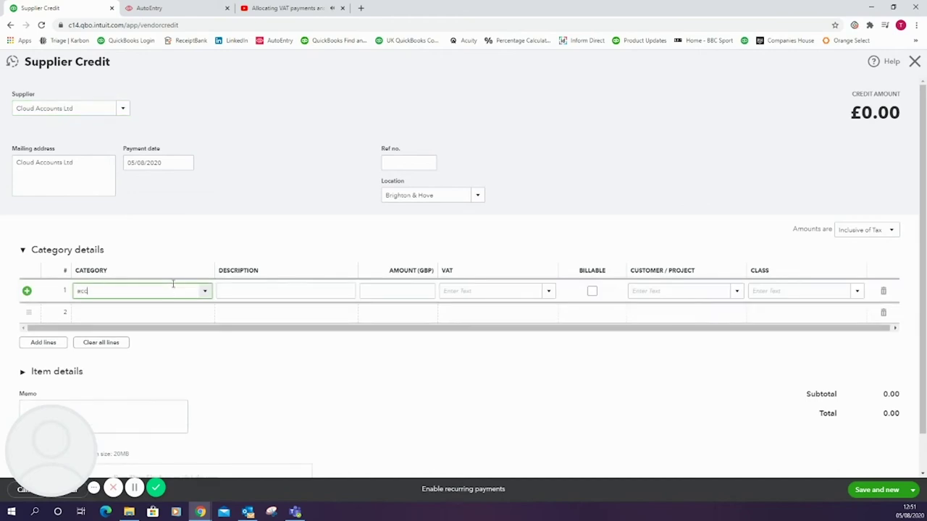
pyautogui.write('acc')
pyautogui.click(162, 326)
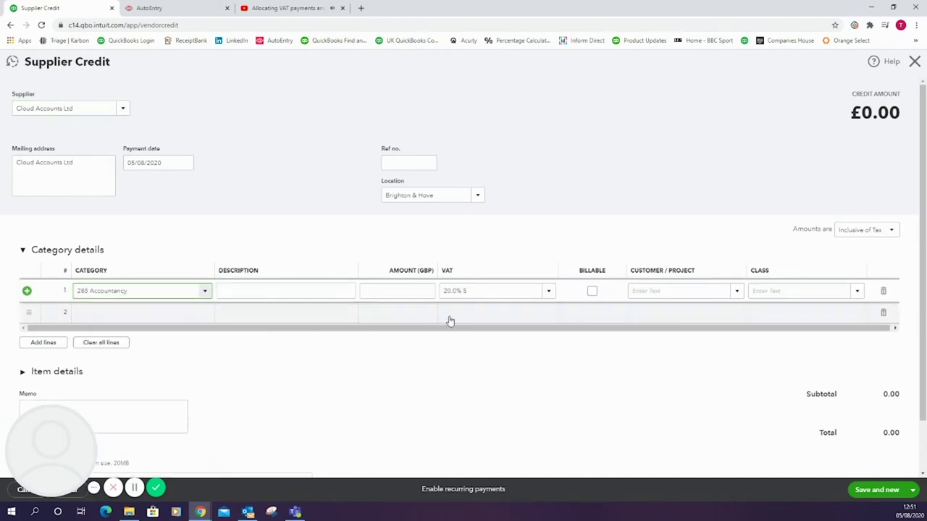
pyautogui.click(425, 291)
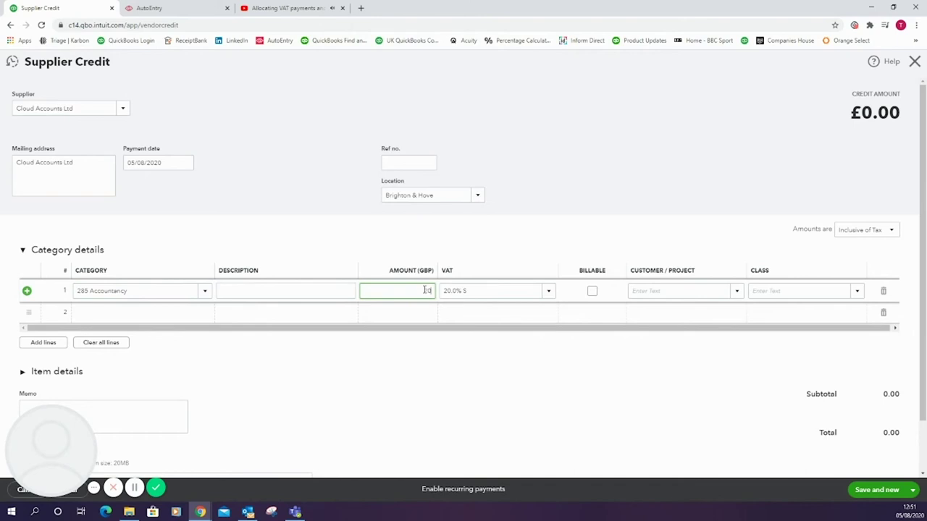
# Step: Assign the credit line to Analogue Limited's XYZ project and the Unrestricted class, and save and close the supplier credit
pyautogui.click(734, 292)
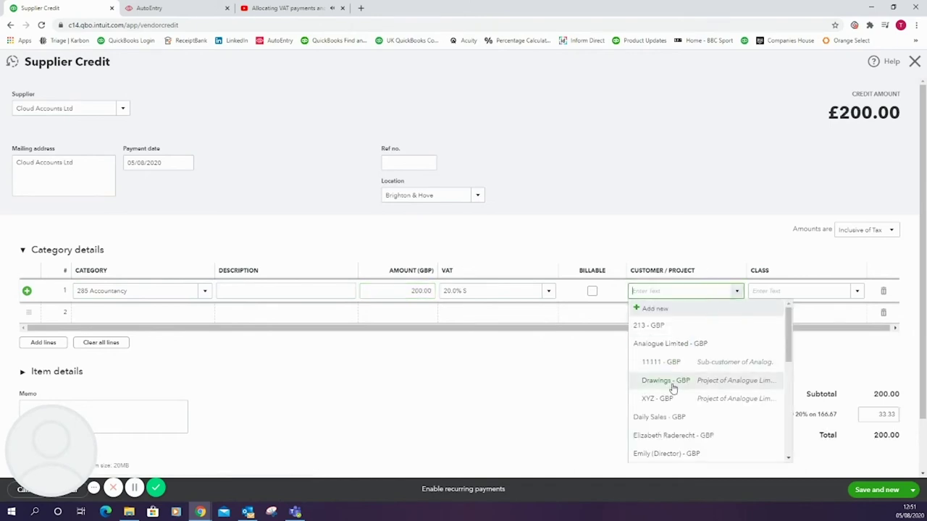
pyautogui.click(667, 397)
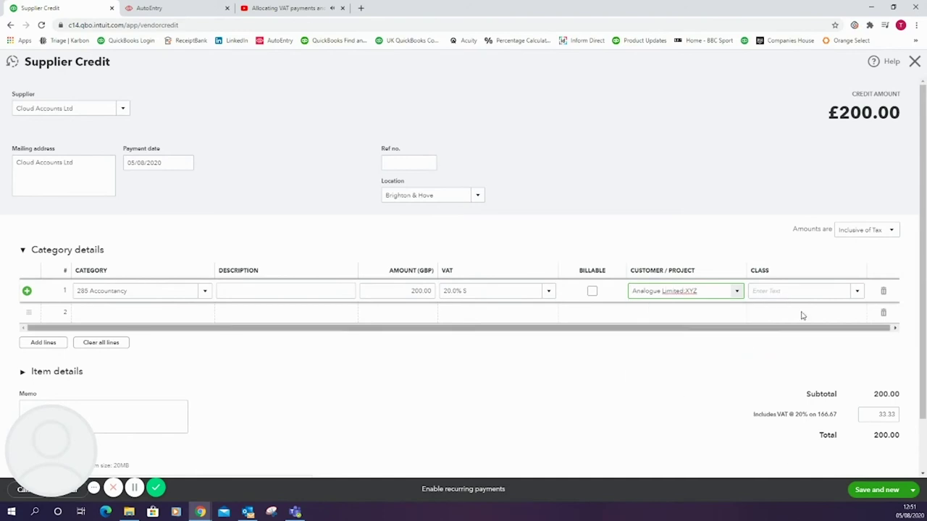
pyautogui.click(857, 291)
pyautogui.click(823, 346)
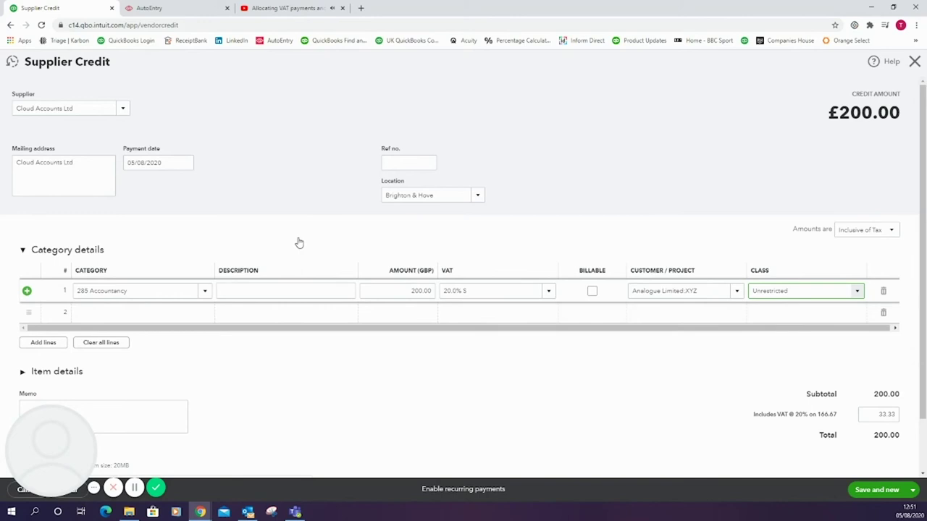
pyautogui.click(912, 490)
pyautogui.click(869, 474)
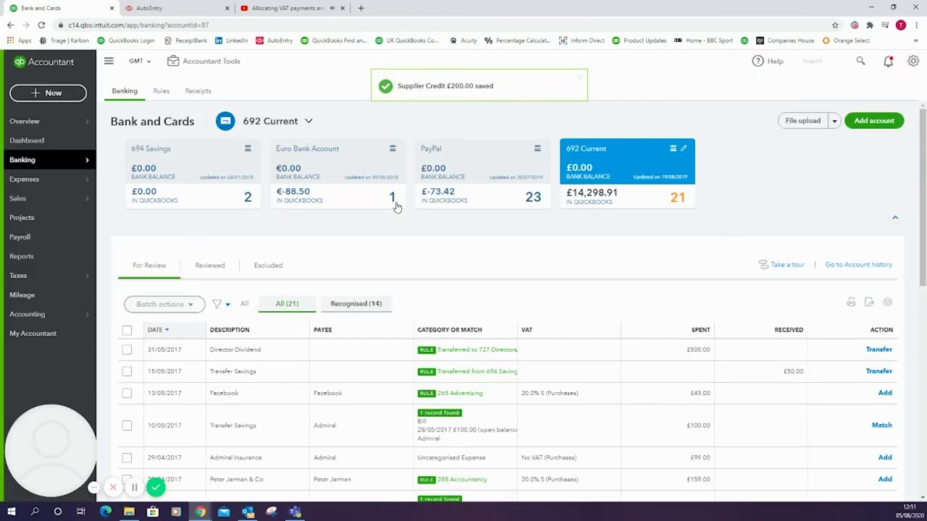
# Step: Open the Cloud Accounts Ltd supplier record from the supplier list
pyautogui.moveTo(63, 182)
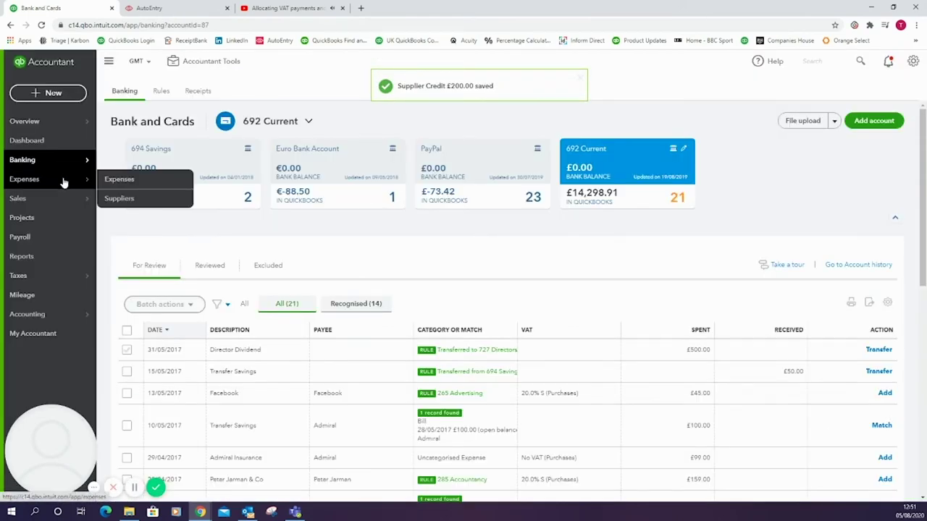
pyautogui.click(127, 199)
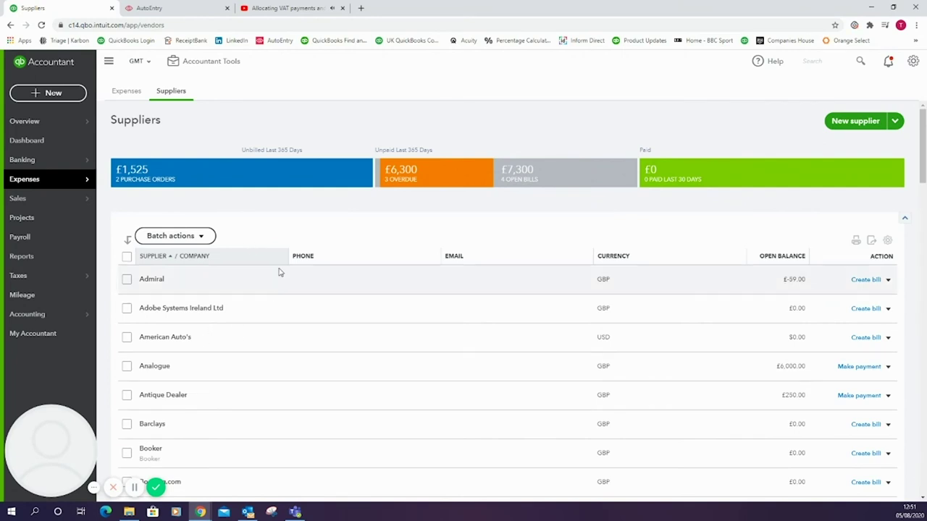
pyautogui.scroll(-3, 210, 304)
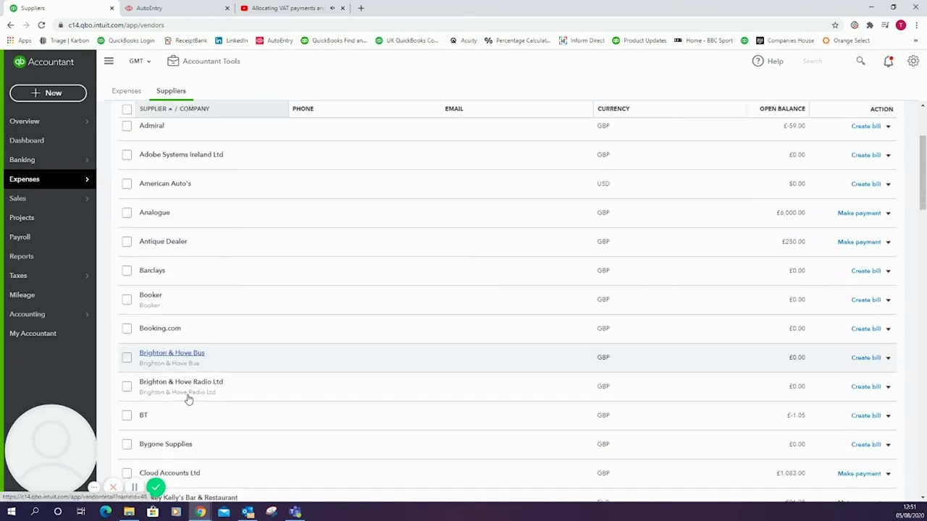
pyautogui.scroll(1, 215, 345)
pyautogui.click(189, 475)
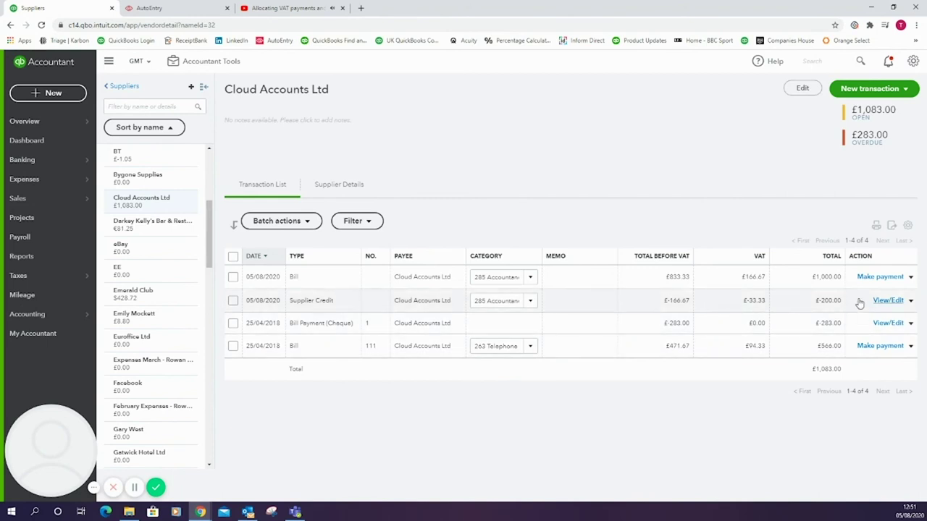
# Step: Start a payment for Cloud Accounts Ltd's £1,000.00 bill dated 05/08/2020 and exclude Bill # 111 from it
pyautogui.click(880, 277)
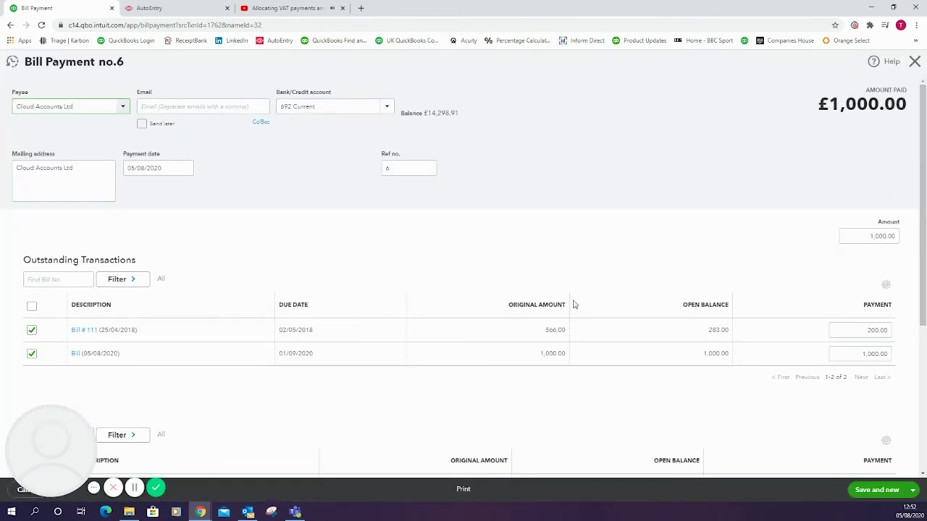
pyautogui.scroll(-1, 451, 402)
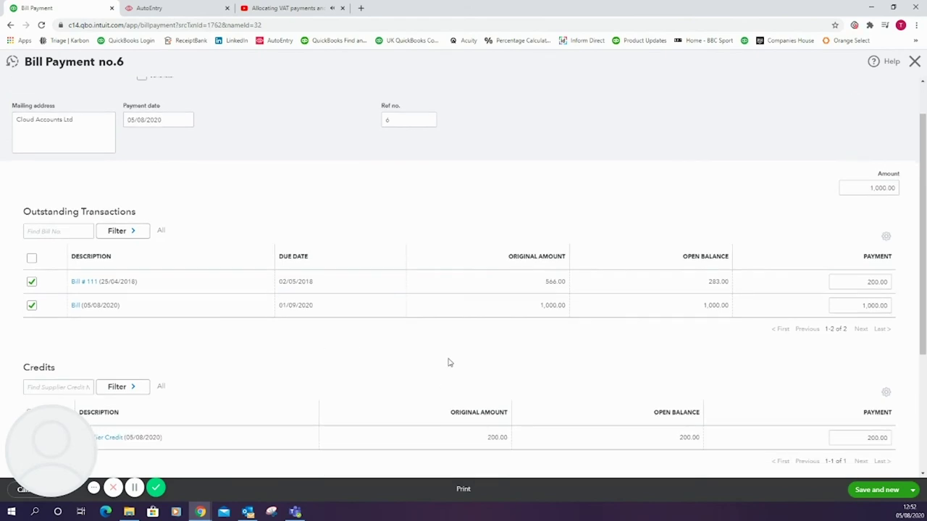
pyautogui.click(31, 283)
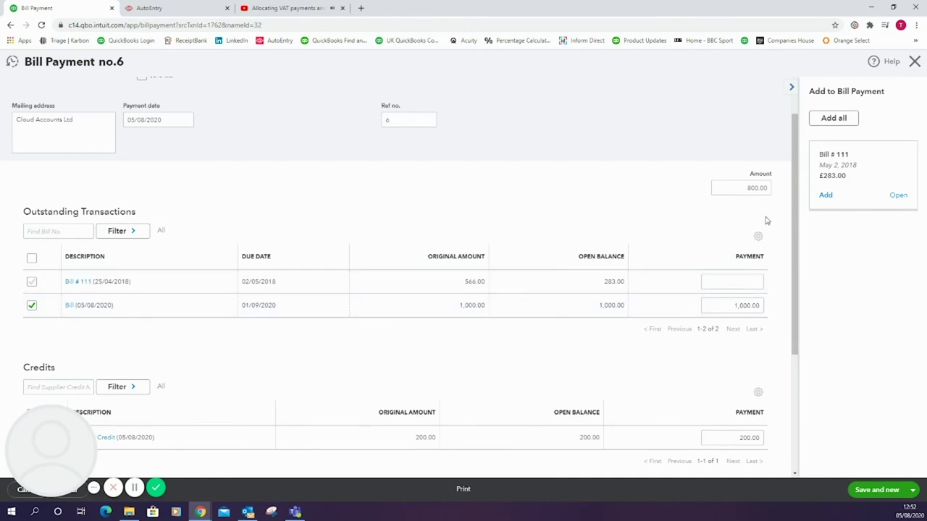
# Step: Set the bill payment's overall amount to 0 so only the supplier credit is applied to the bill
pyautogui.moveTo(712, 188); pyautogui.dragTo(789, 196)
pyautogui.write('0')
pyautogui.click(644, 198)
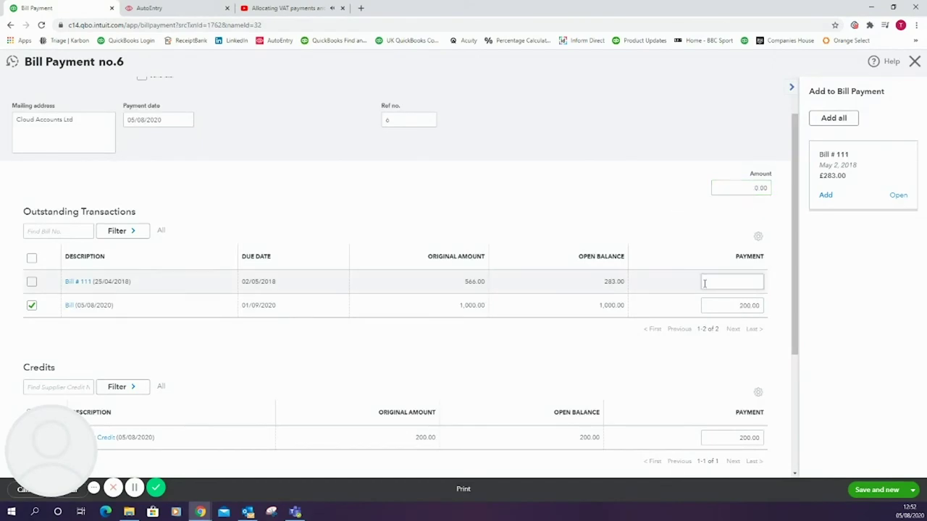
# Step: Check the amount paid and the supplier credit allocation, and save and close the bill payment
pyautogui.scroll(1, 695, 236)
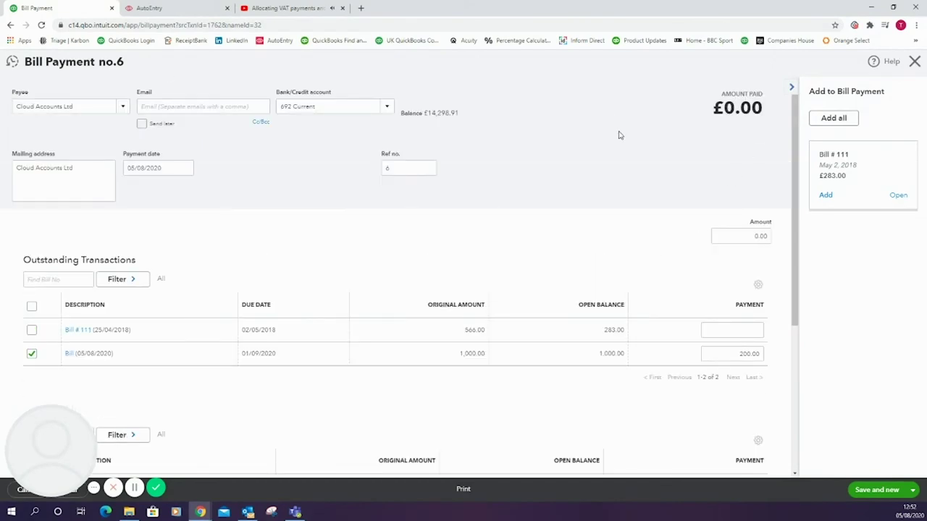
pyautogui.scroll(-2, 659, 211)
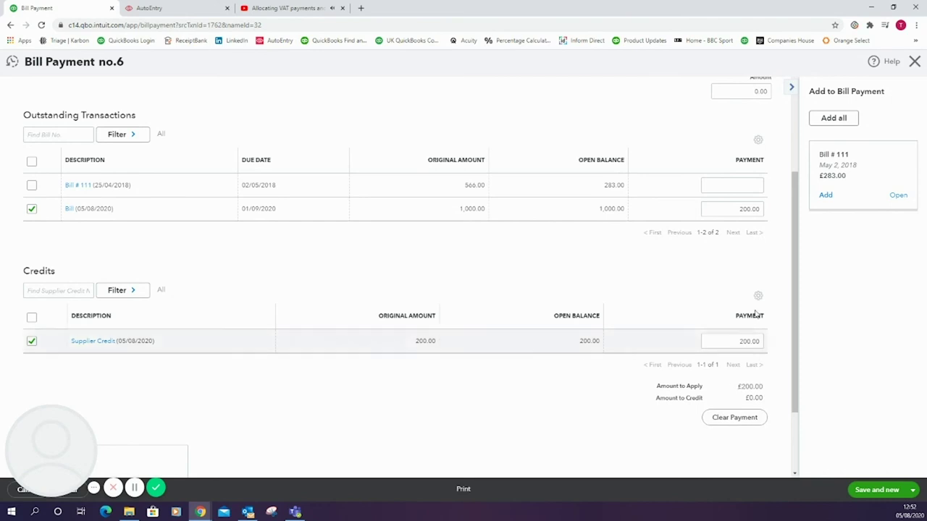
pyautogui.click(913, 498)
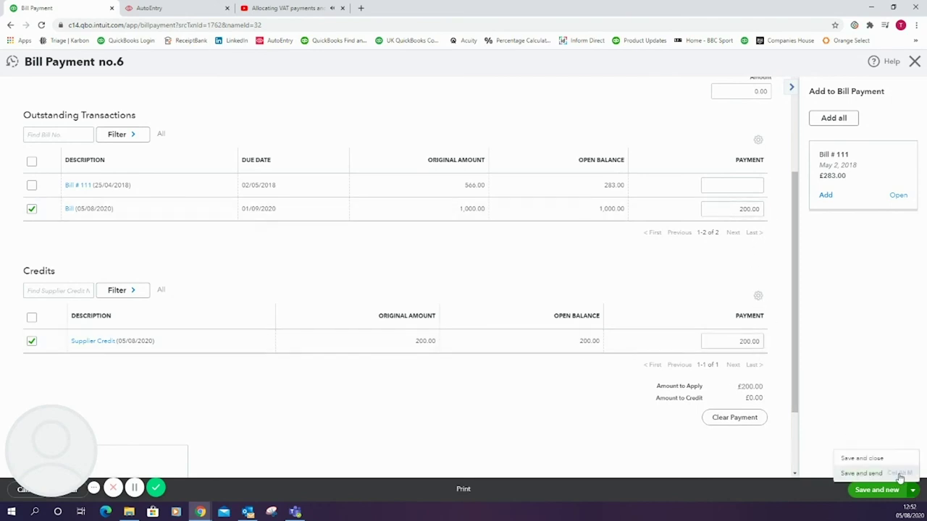
pyautogui.click(878, 460)
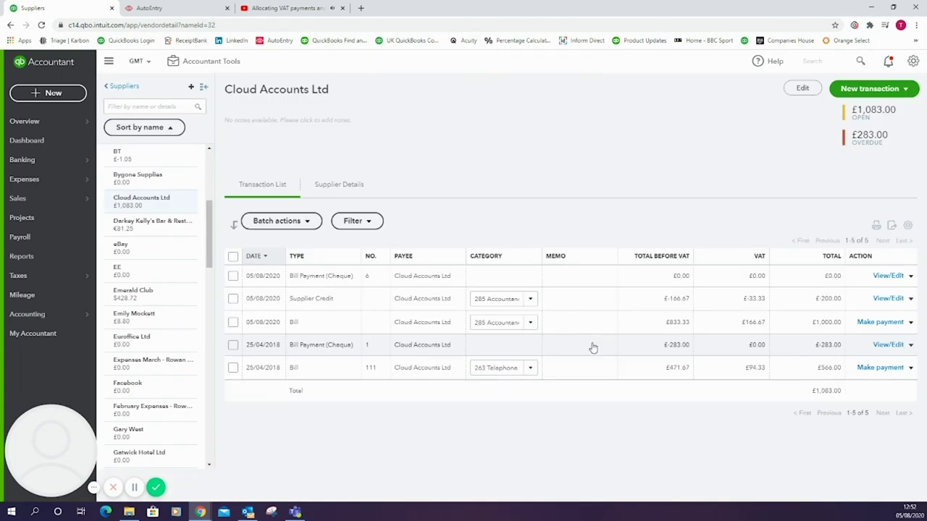
# Step: Open the £1,000.00 bill dated 05/08/2020 from Cloud Accounts Ltd's transaction list
pyautogui.click(689, 327)
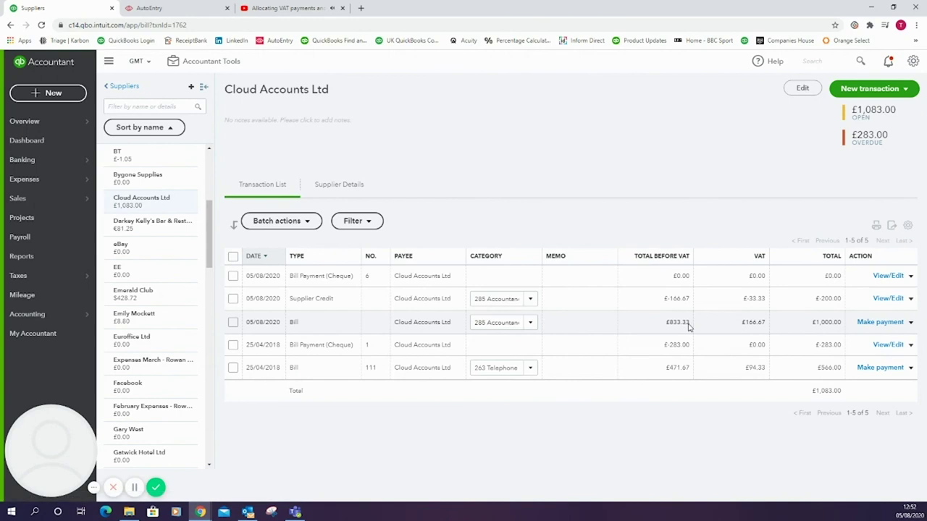